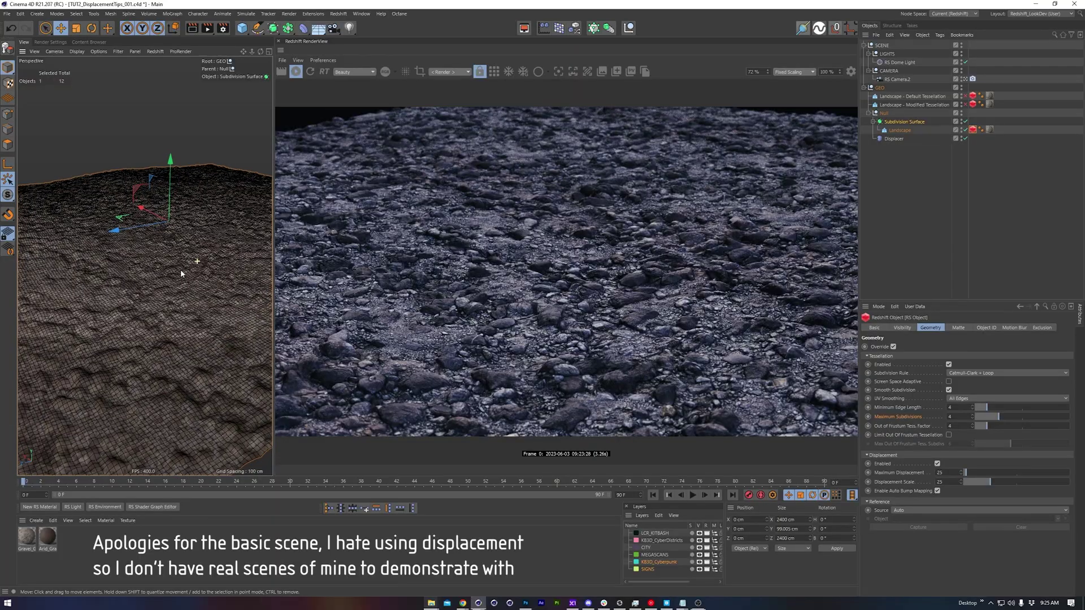
# Orbit the perspective viewport over the terrain while the Redshift IPR renders the rocky ground.
pyautogui.moveTo(181, 270)
pyautogui.keyDown('alt'); pyautogui.mouseDown()
pyautogui.moveTo(163, 256)
pyautogui.moveTo(209, 264)
pyautogui.moveTo(171, 271)
pyautogui.moveTo(206, 296)
pyautogui.moveTo(165, 252)
pyautogui.moveTo(189, 239)
pyautogui.moveTo(170, 257)
pyautogui.moveTo(167, 283)
pyautogui.moveTo(146, 287)
pyautogui.moveTo(109, 269)
pyautogui.moveTo(223, 252)
pyautogui.moveTo(180, 268)
pyautogui.moveTo(222, 288)
pyautogui.moveTo(205, 295)
pyautogui.moveTo(191, 281)
pyautogui.mouseUp(); pyautogui.keyUp('alt')
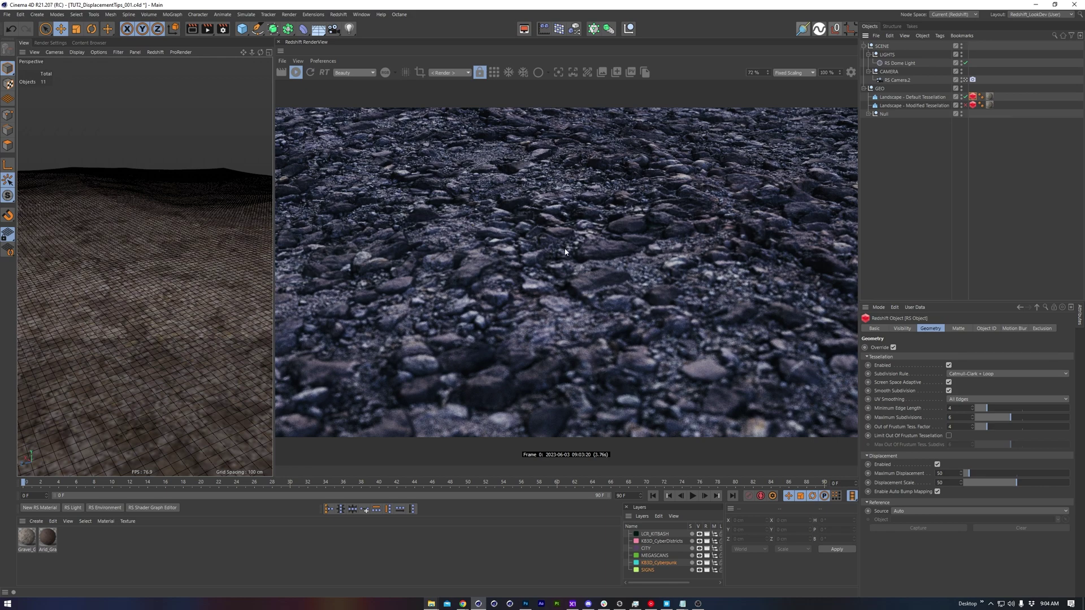
# Uncheck Screen Space Adaptive in the modified landscape's RS Object tag Geometry settings.
pyautogui.click(896, 382)
pyautogui.scroll(-5, 188, 249)
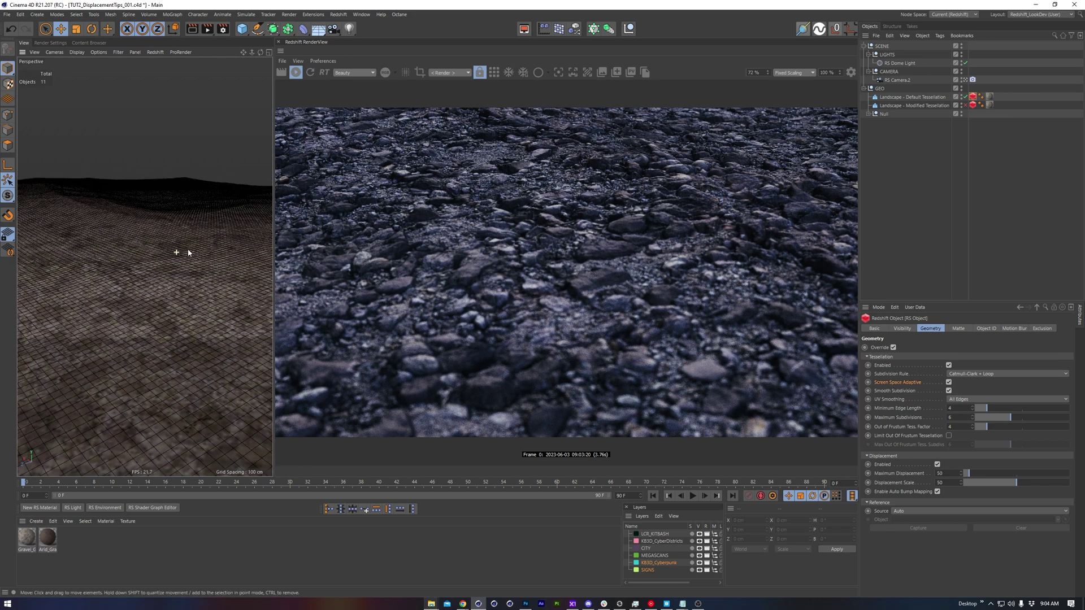
pyautogui.scroll(-5, 191, 253)
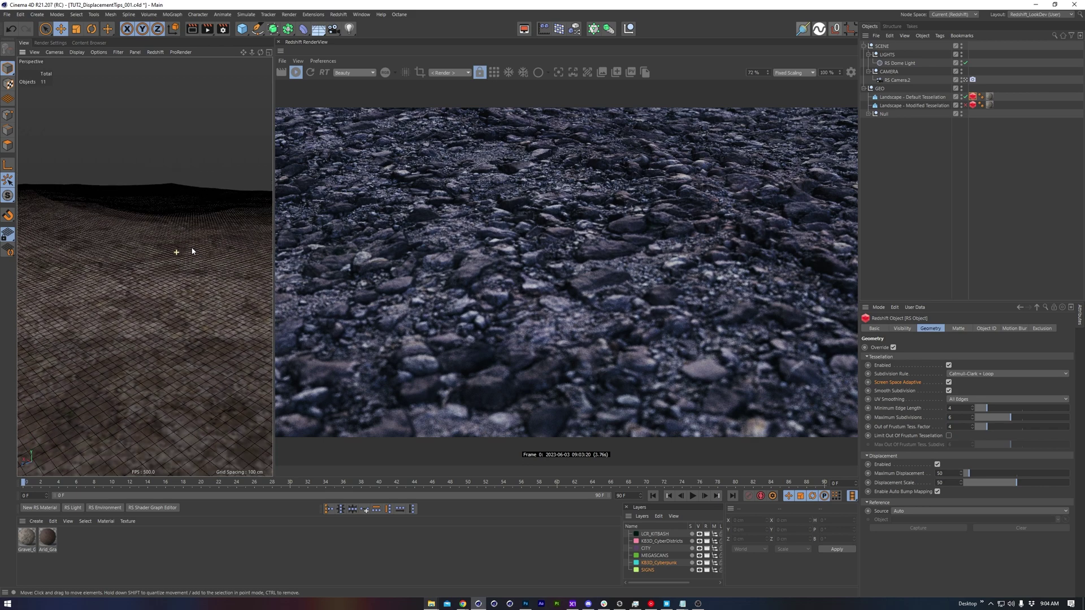
pyautogui.scroll(-3, 189, 250)
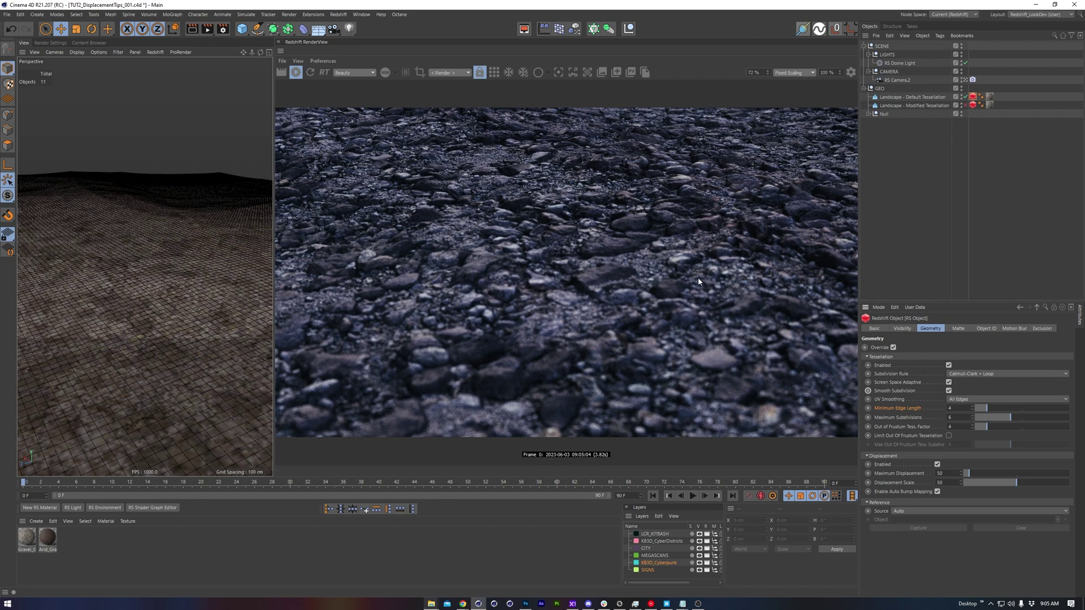
pyautogui.click(949, 382)
pyautogui.click(949, 383)
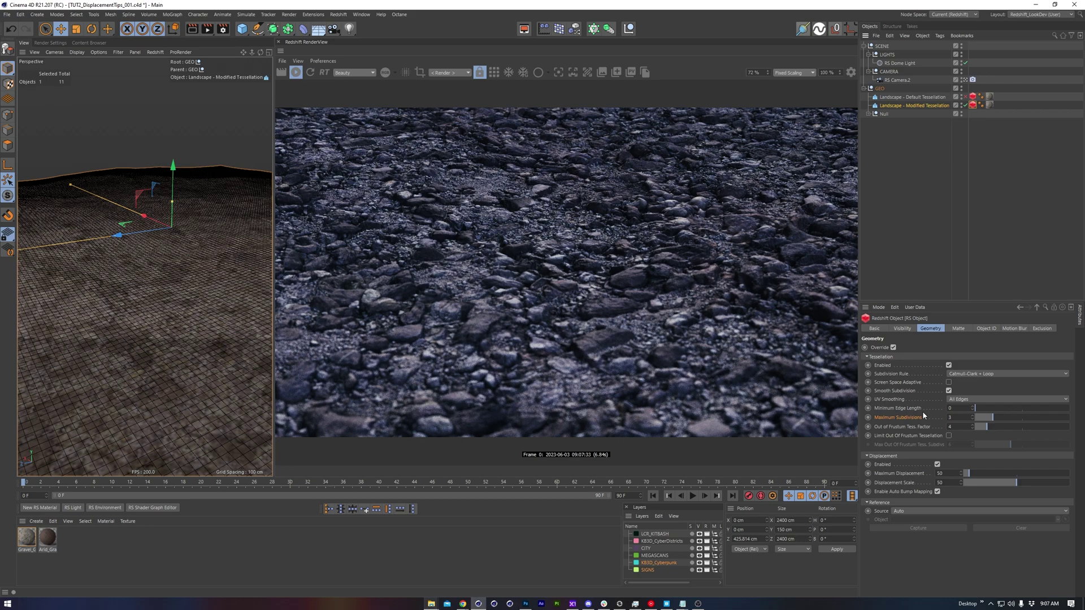
pyautogui.moveTo(198, 257)
pyautogui.keyDown('alt'); pyautogui.mouseDown()
pyautogui.moveTo(201, 266)
pyautogui.moveTo(233, 254)
pyautogui.moveTo(215, 260)
pyautogui.mouseUp(); pyautogui.keyUp('alt')
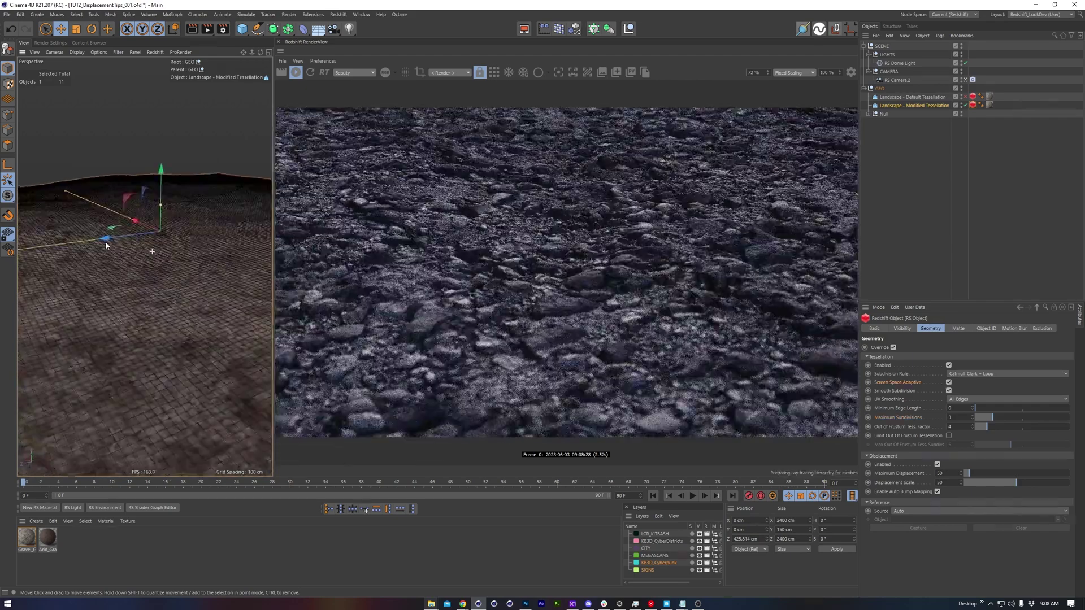
pyautogui.keyDown('alt'); pyautogui.moveTo(106, 245); pyautogui.dragTo(182, 252); pyautogui.keyUp('alt')
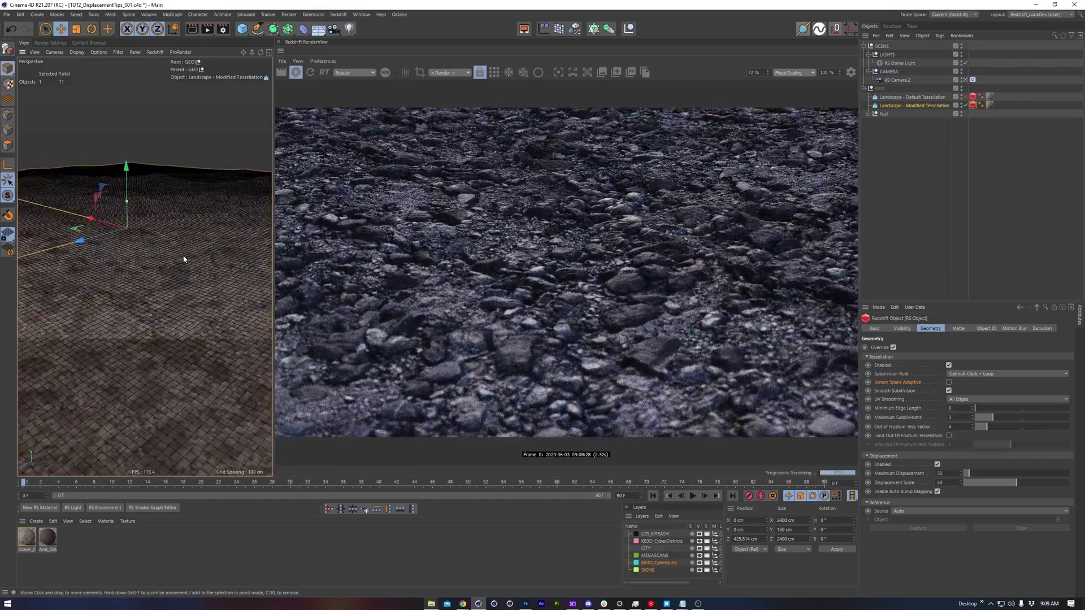
pyautogui.keyDown('alt'); pyautogui.moveTo(183, 260); pyautogui.dragTo(165, 252); pyautogui.keyUp('alt')
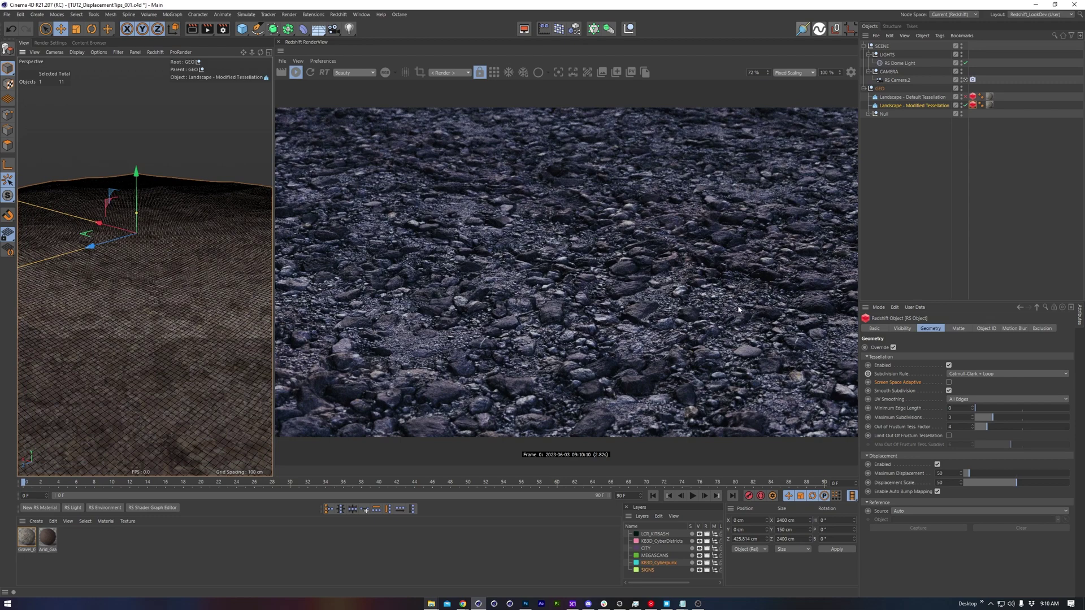
# Change the RS Object tag's Minimum Edge Length from 0 to 2.
pyautogui.click(907, 409)
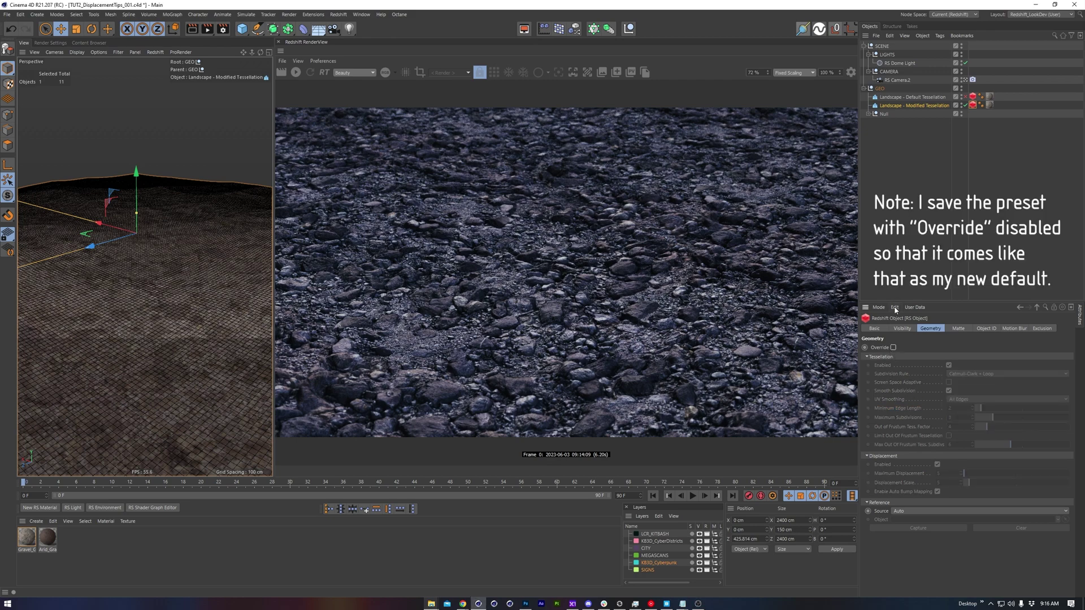
# Save the tuned RS Object tag settings as the default for new tags.
pyautogui.click(894, 307)
pyautogui.click(916, 361)
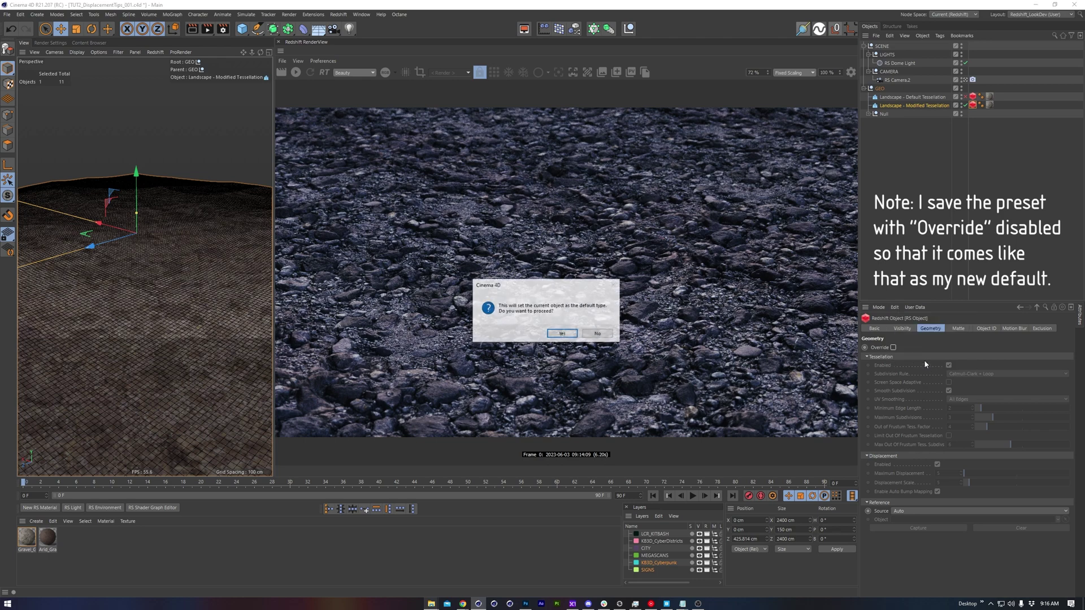
pyautogui.click(562, 332)
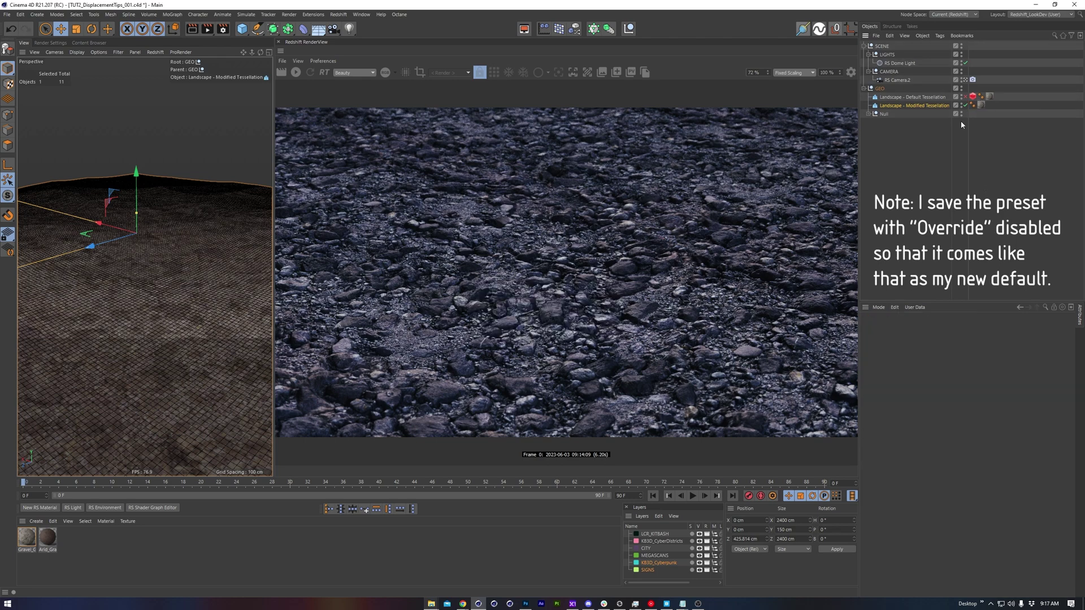
# Add a new RS Object tag to Landscape - Modified Tessellation and enable its Override.
pyautogui.rightClick(939, 107)
pyautogui.moveTo(969, 196)
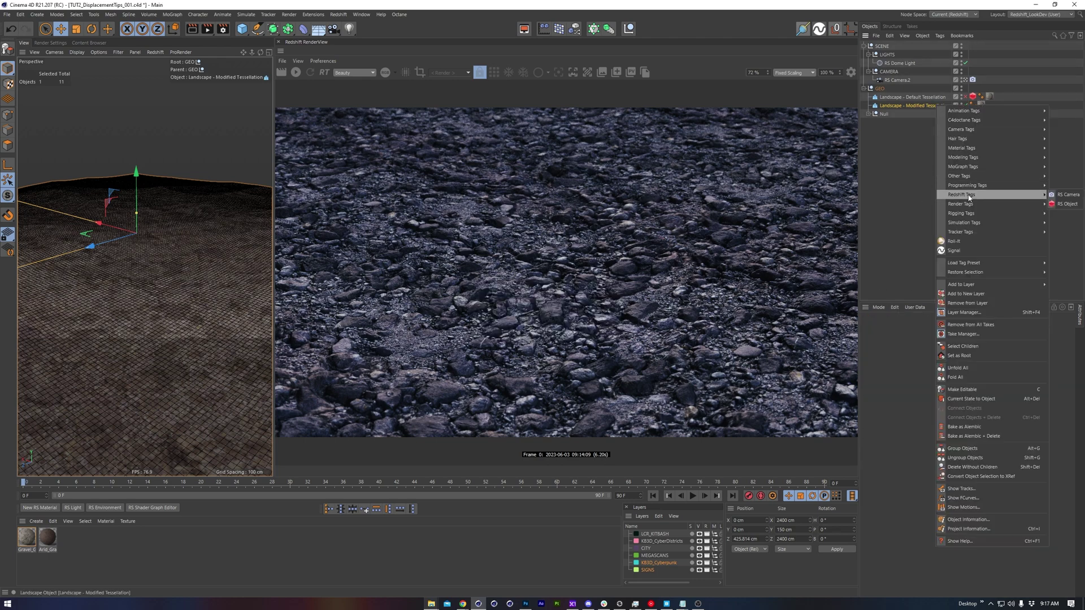
pyautogui.click(1066, 204)
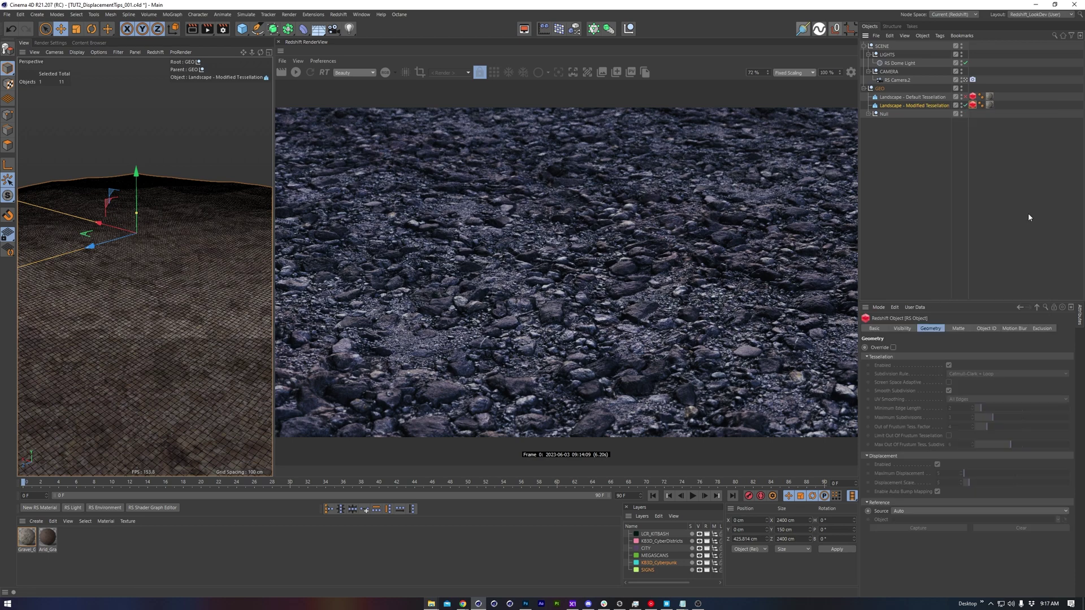
pyautogui.click(893, 348)
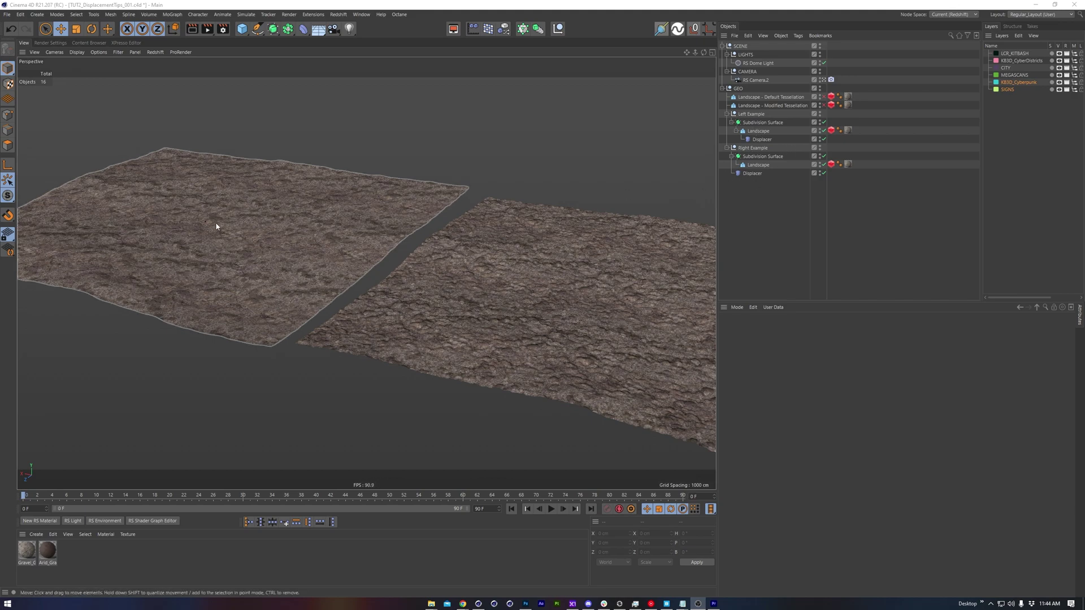
pyautogui.moveTo(215, 227)
pyautogui.keyDown('alt'); pyautogui.mouseDown(button='right')
pyautogui.moveTo(162, 209)
pyautogui.moveTo(324, 198)
pyautogui.moveTo(364, 235)
pyautogui.moveTo(332, 227)
pyautogui.mouseUp(button='right'); pyautogui.keyUp('alt')
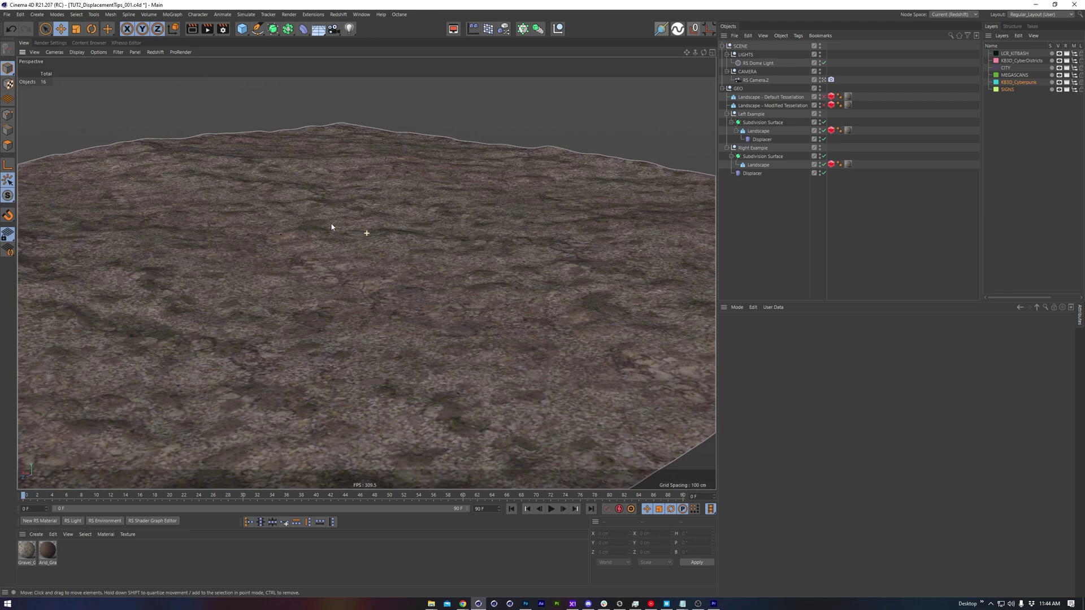
pyautogui.click(760, 131)
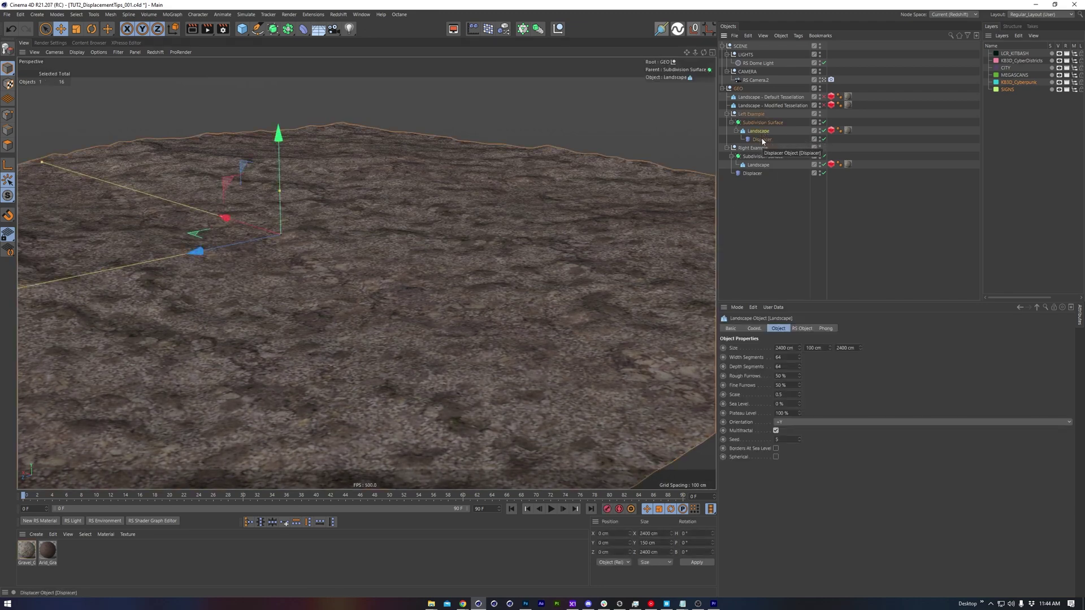
pyautogui.click(760, 123)
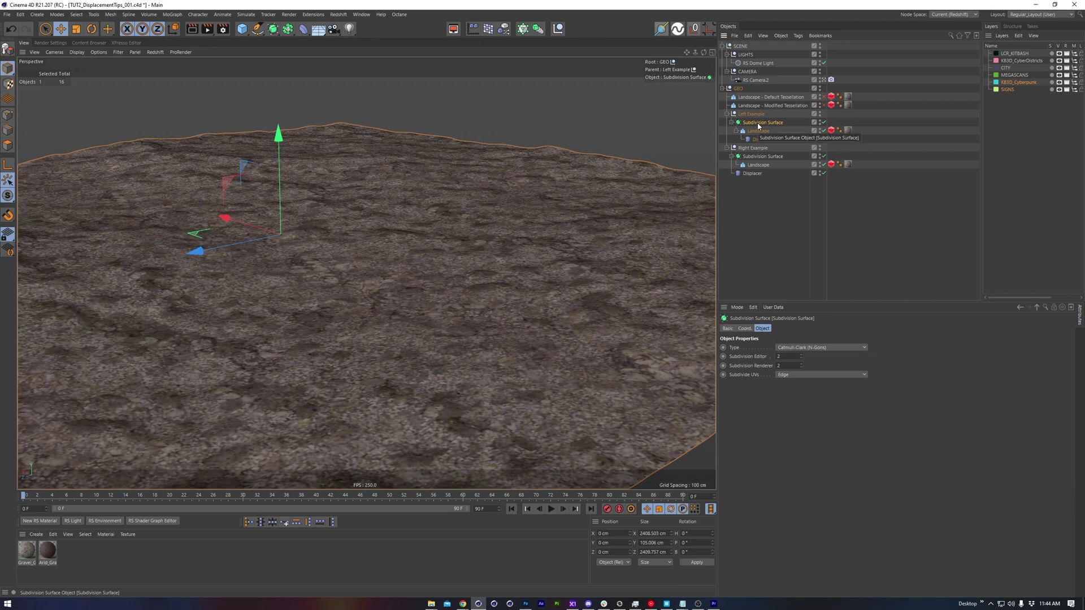
pyautogui.click(758, 131)
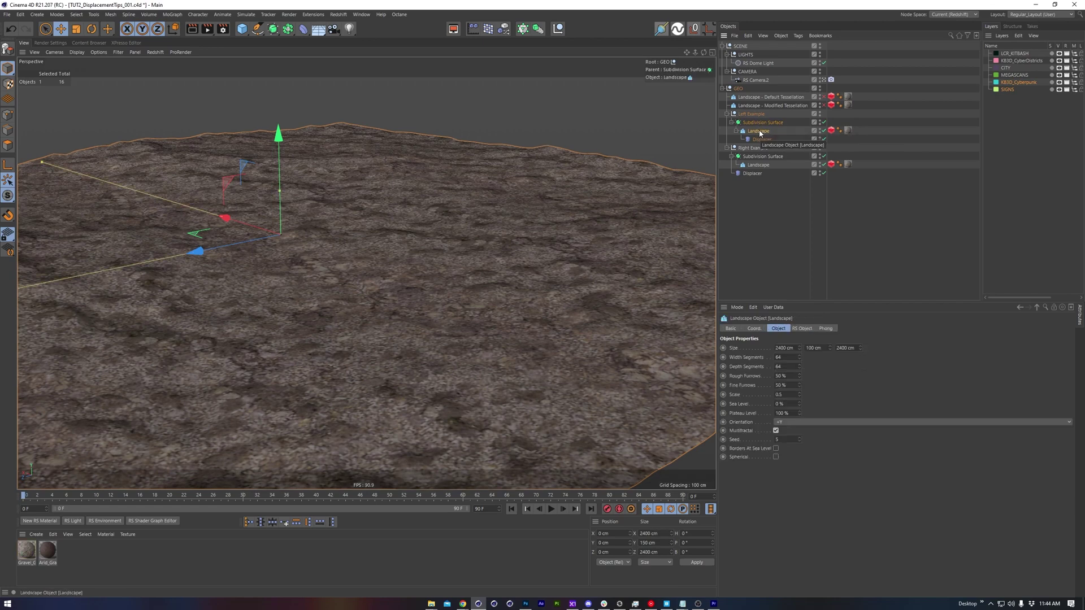
pyautogui.click(765, 140)
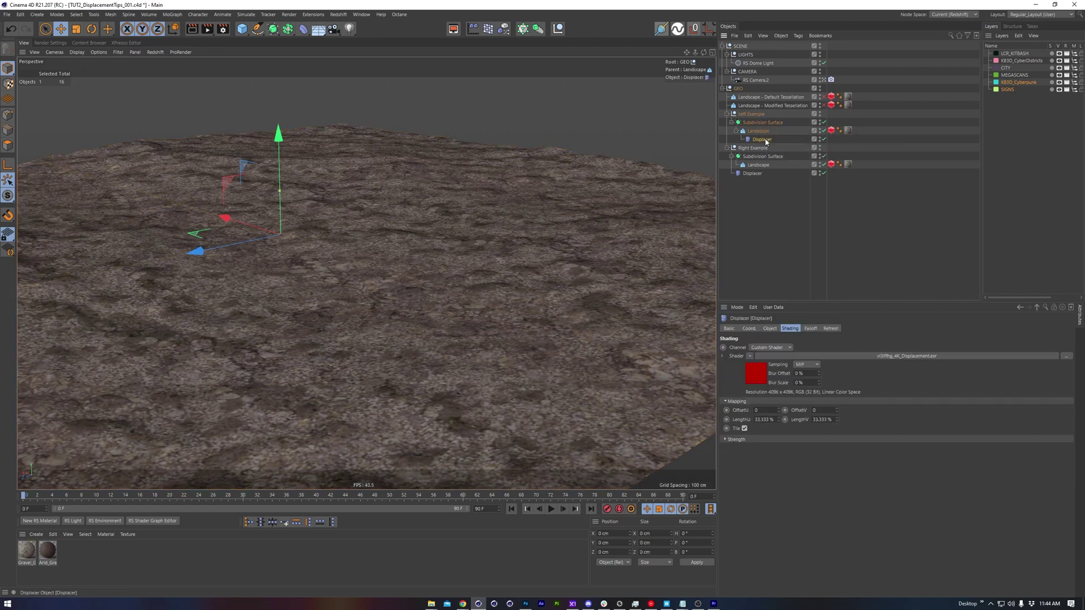
pyautogui.click(762, 122)
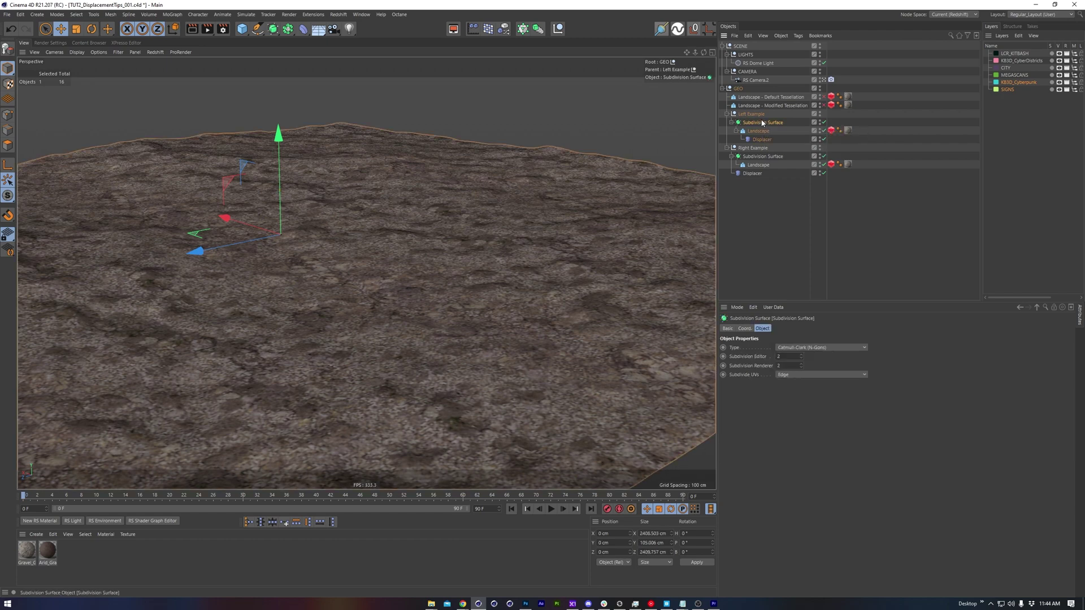
pyautogui.click(492, 235)
pyautogui.keyDown('alt'); pyautogui.moveTo(492, 235); pyautogui.dragTo(632, 220); pyautogui.keyUp('alt')
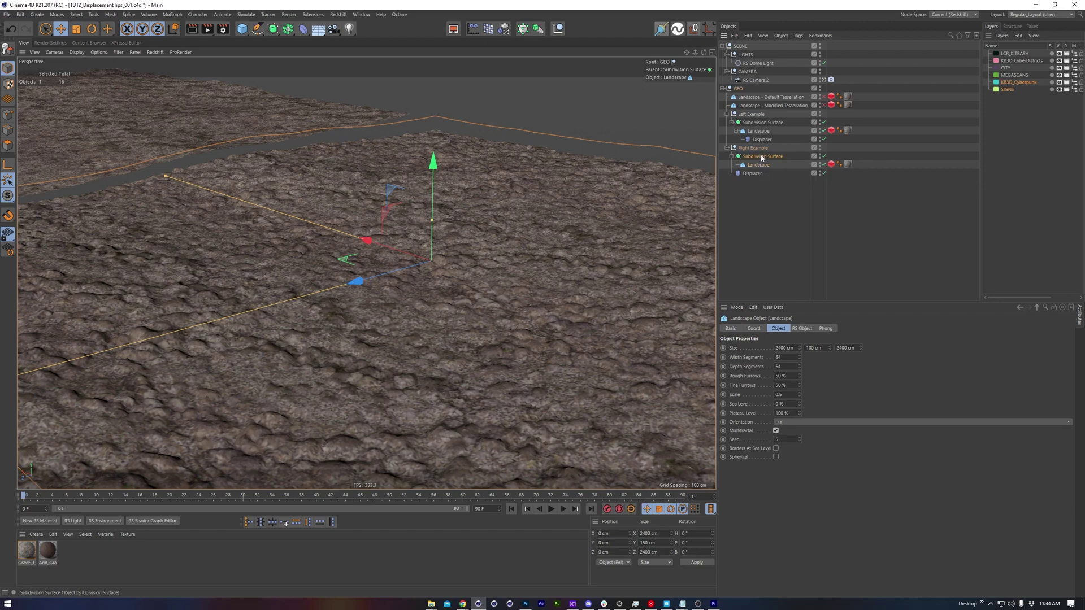
pyautogui.click(732, 157)
pyautogui.click(732, 156)
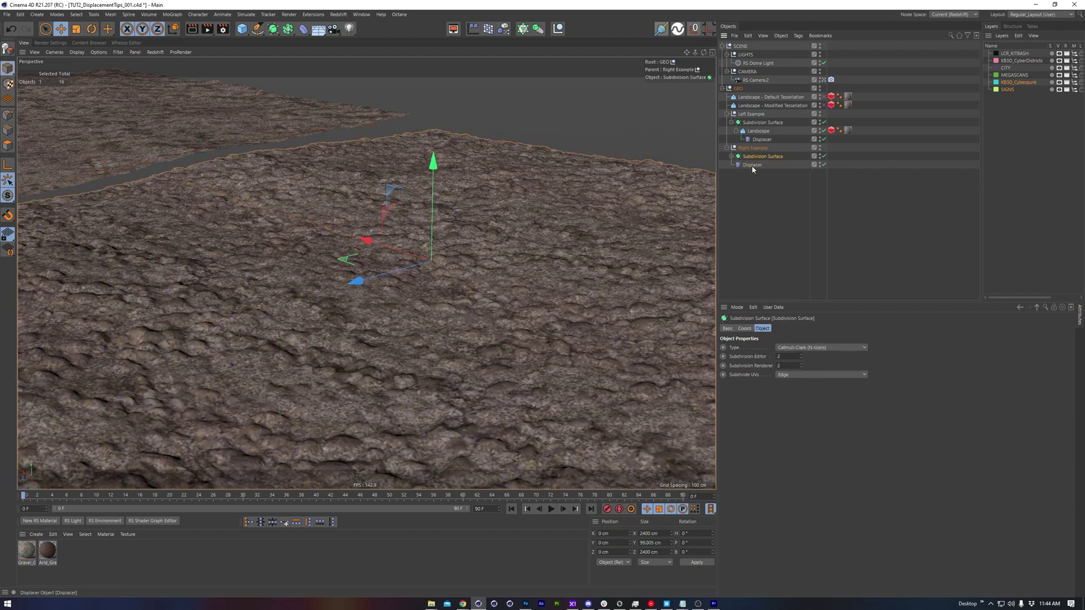
pyautogui.click(731, 157)
pyautogui.click(759, 165)
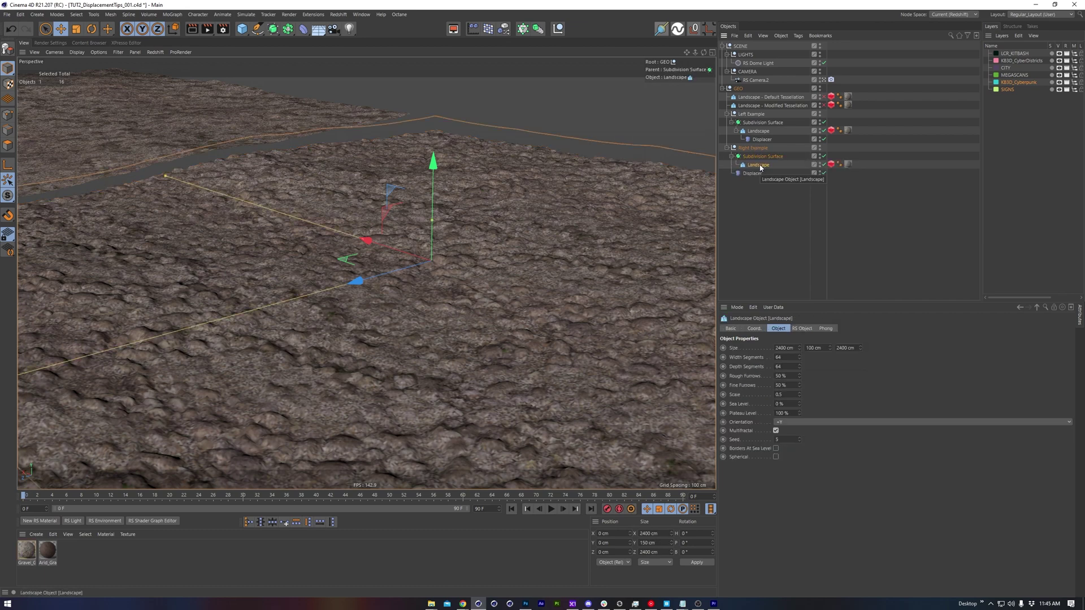
pyautogui.click(754, 174)
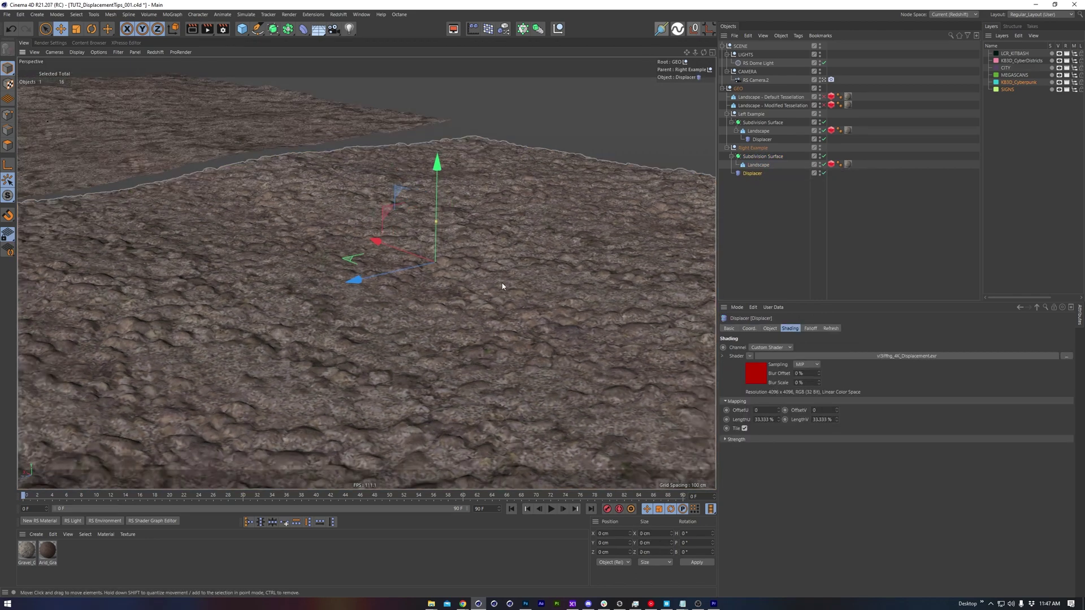
pyautogui.moveTo(503, 286)
pyautogui.keyDown('alt'); pyautogui.mouseDown()
pyautogui.moveTo(468, 283)
pyautogui.moveTo(499, 295)
pyautogui.mouseUp(); pyautogui.keyUp('alt')
pyautogui.click(848, 164)
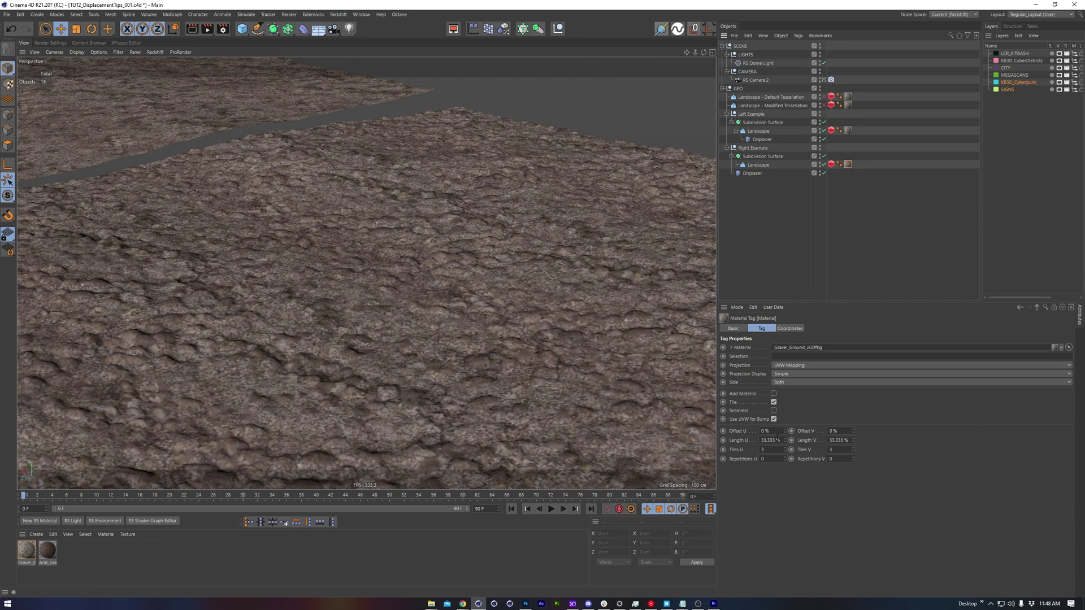
pyautogui.click(756, 174)
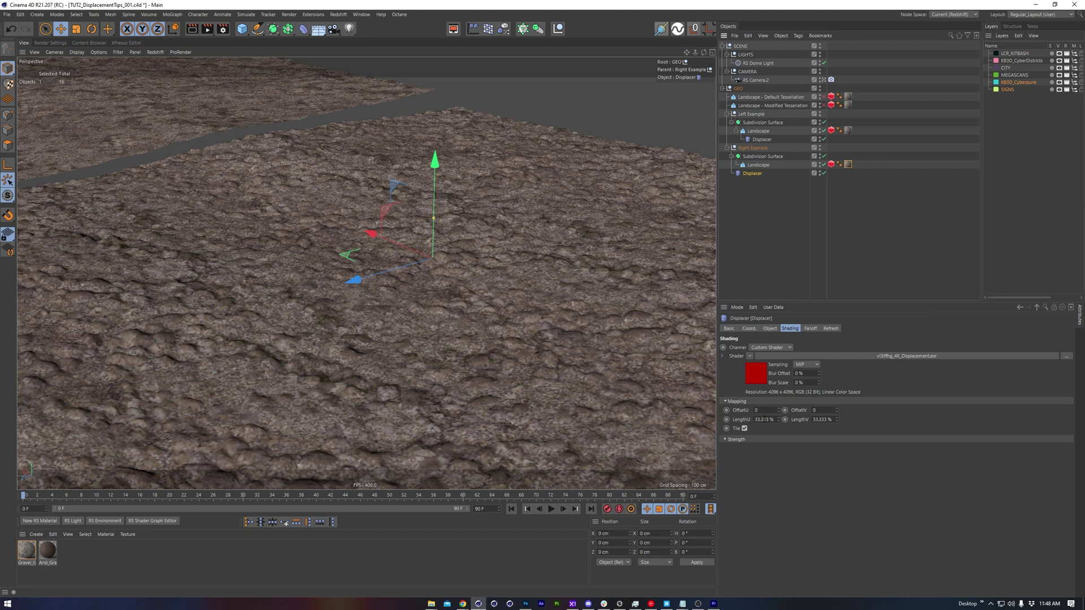
# Select the Right Example's Subdivision Surface and show its landscape's RS Object tessellation settings.
pyautogui.click(763, 156)
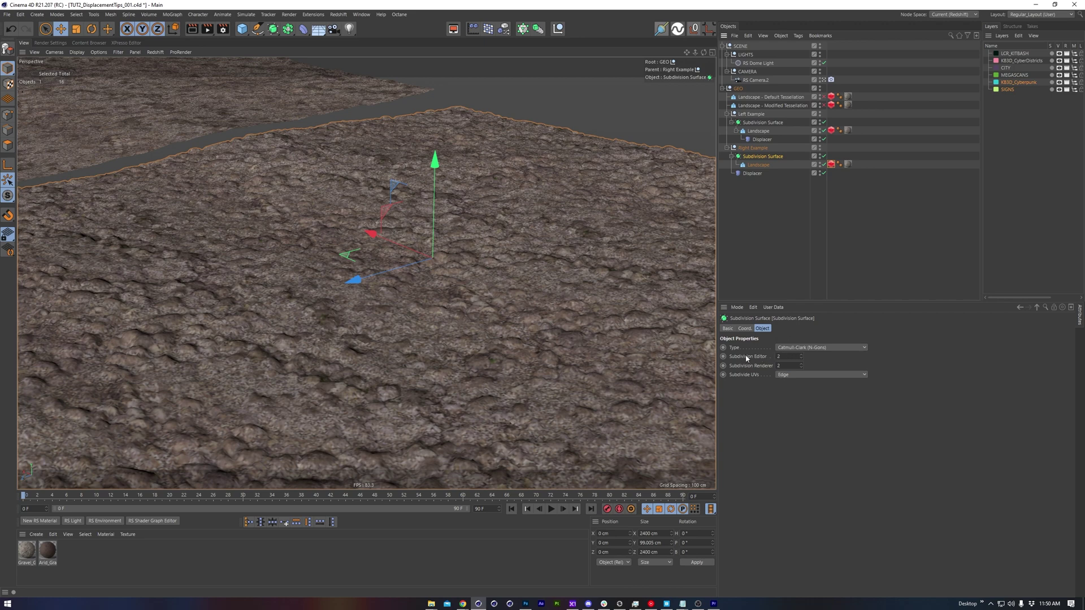
pyautogui.click(831, 164)
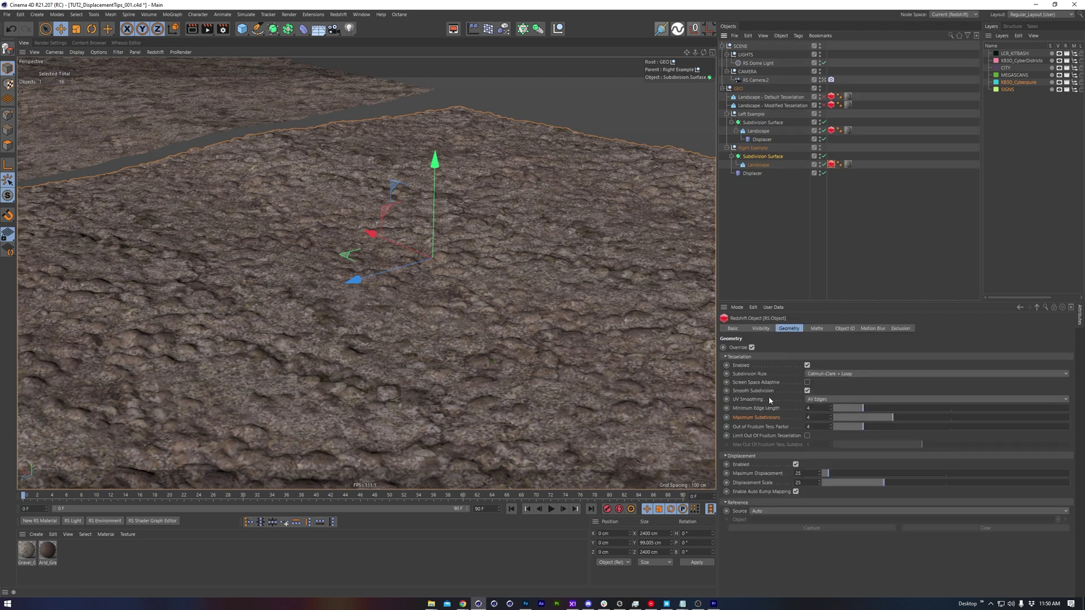